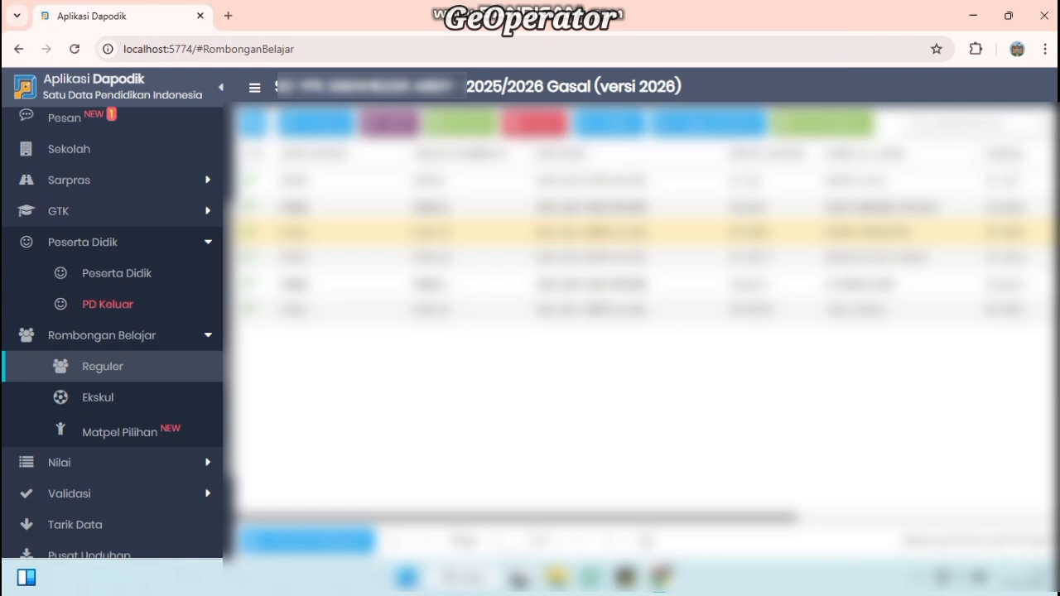
Step: Open the KELAS III member list and select the first two students
{"action": "left_click", "coordinate": [708, 124]}
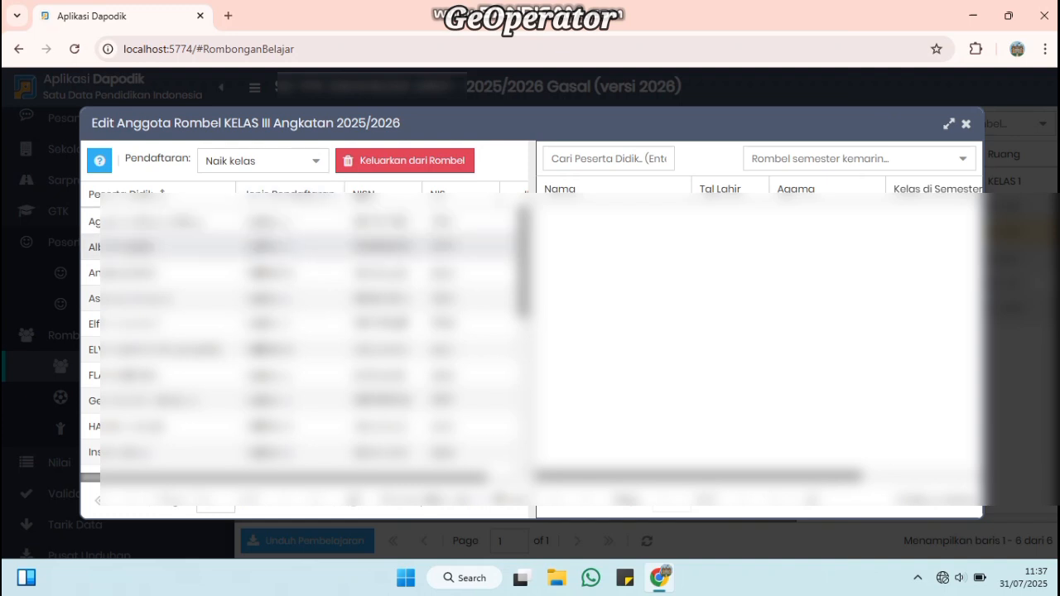
{"action": "left_click", "coordinate": [287, 221]}
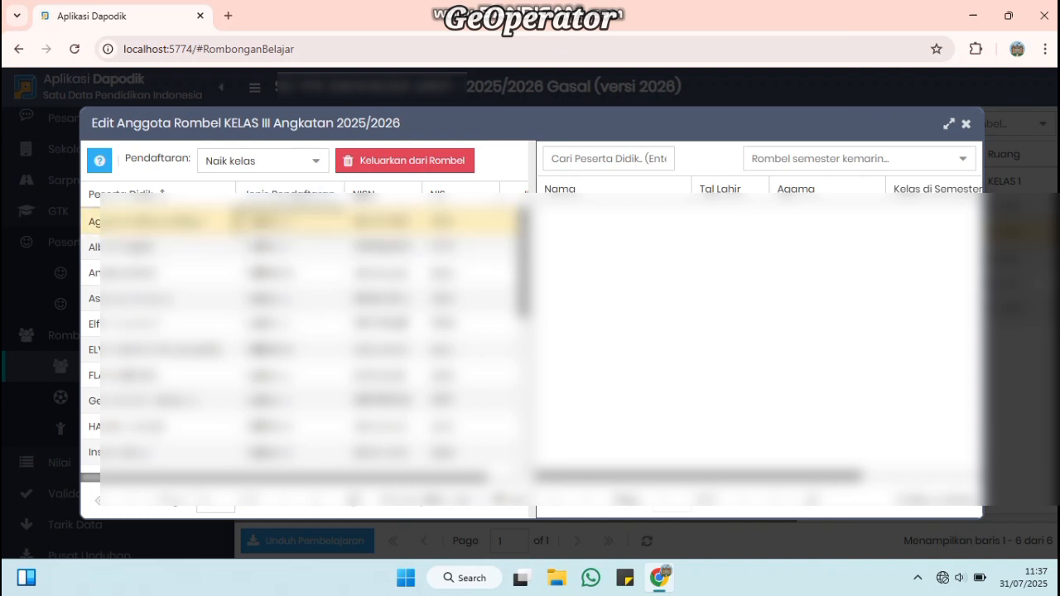
{"action": "left_click", "coordinate": [288, 247], "text": "ctrl"}
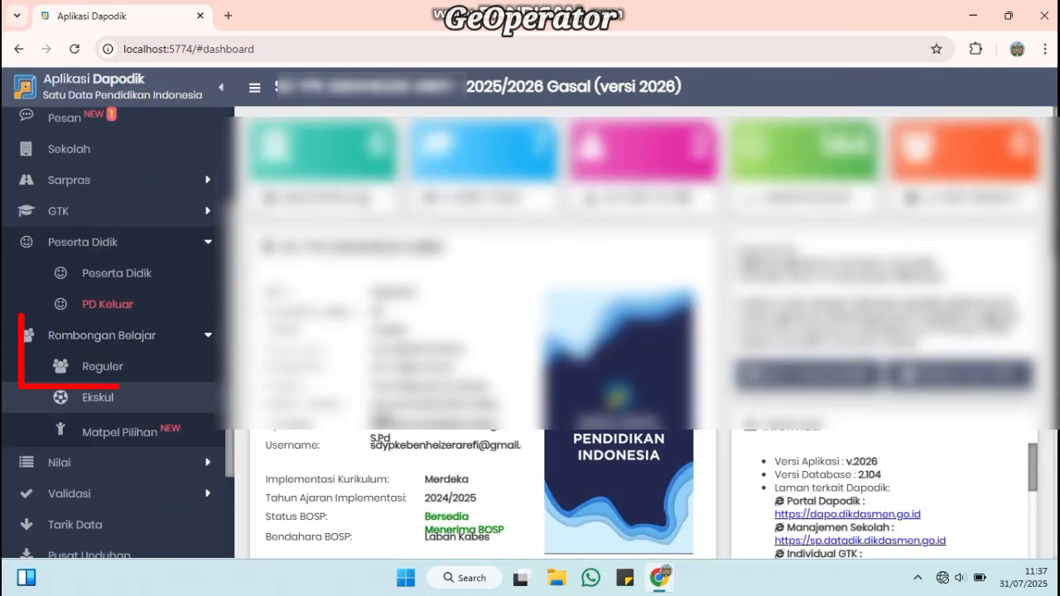
Step: In the regular class groups, remove the first two students from KELAS III, confirm the removal and close the member list
{"action": "left_click", "coordinate": [102, 366]}
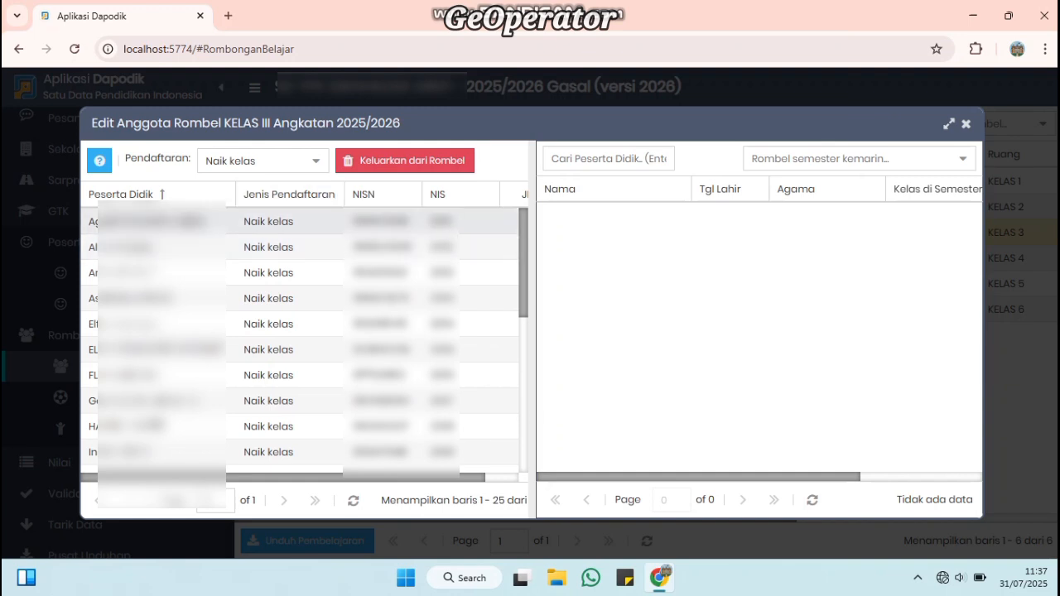
{"action": "left_click", "coordinate": [288, 222]}
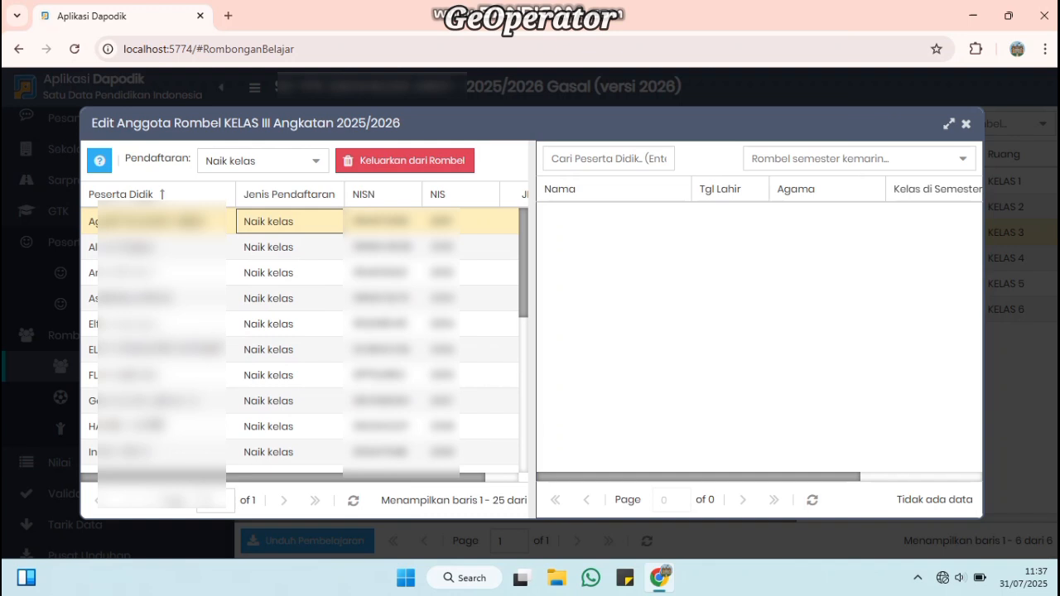
{"action": "left_click", "coordinate": [289, 247], "text": "ctrl"}
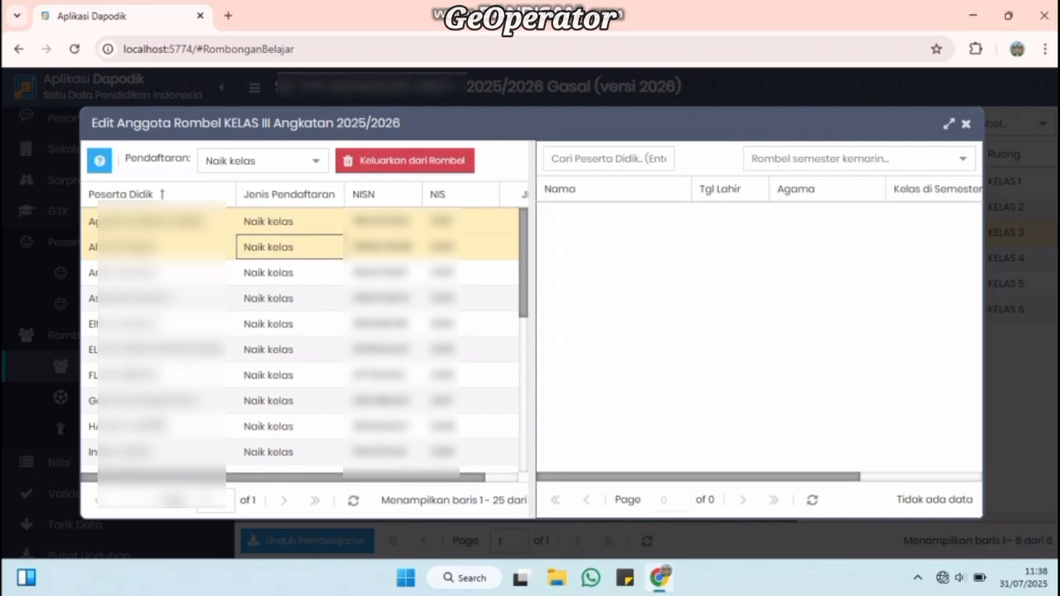
{"action": "left_click", "coordinate": [404, 161]}
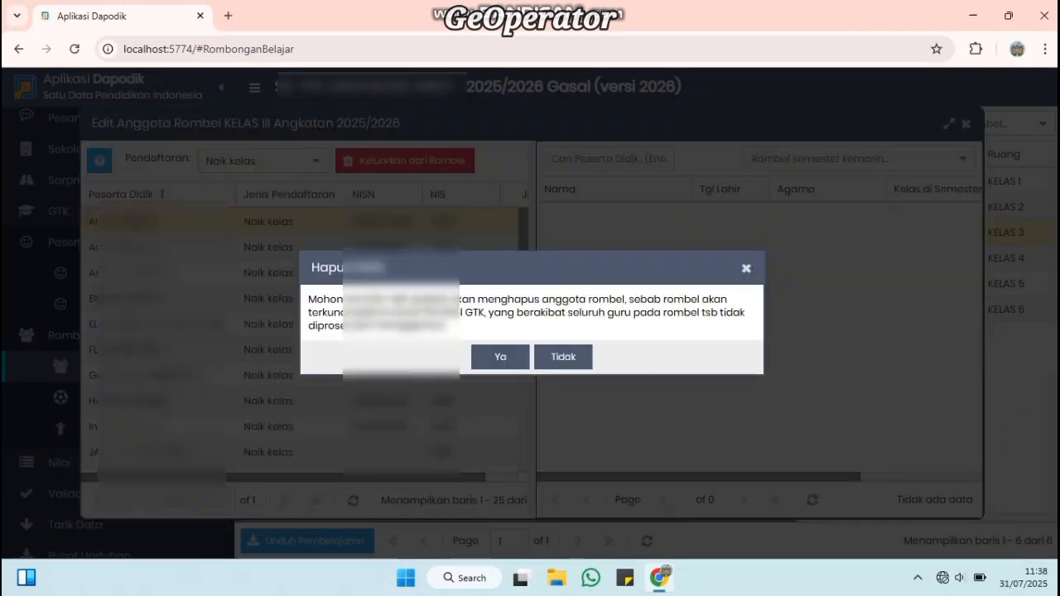
{"action": "left_click", "coordinate": [500, 356]}
{"action": "left_click", "coordinate": [499, 343]}
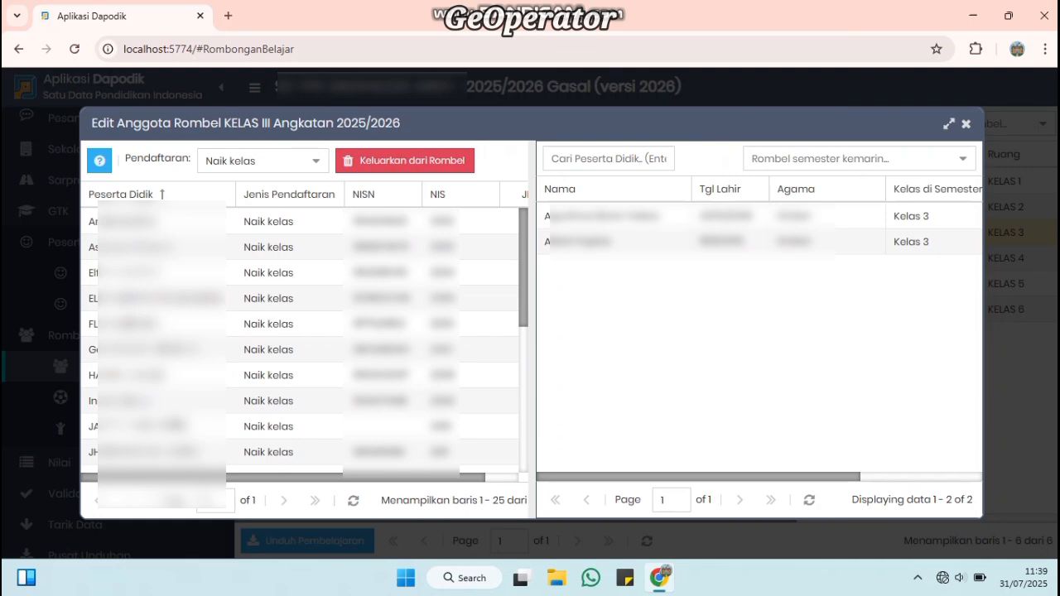
{"action": "left_click", "coordinate": [965, 124]}
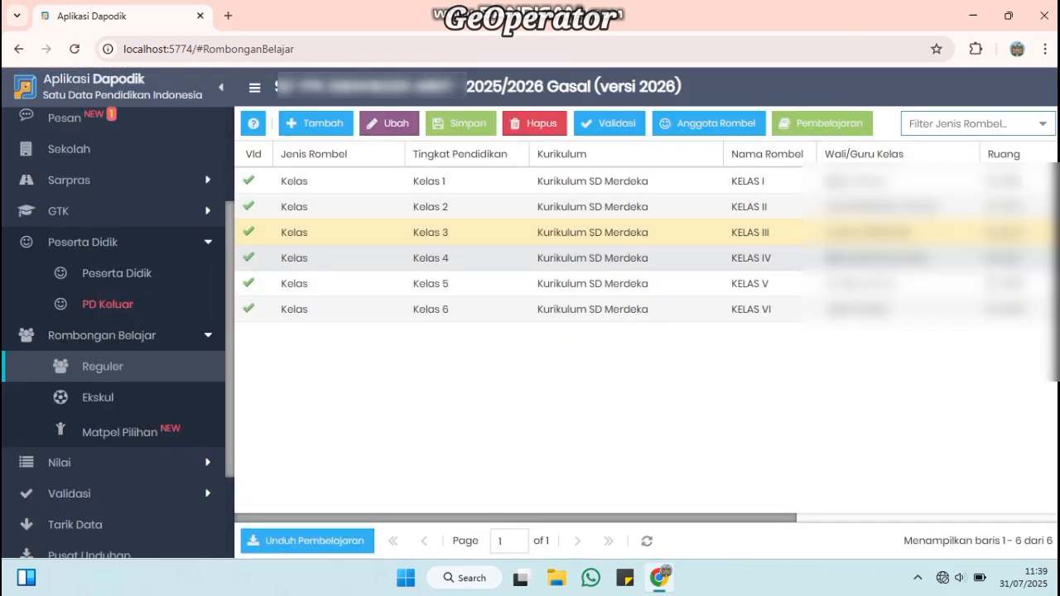
Step: Add the two students without a class group to KELAS IV with the Naik kelas registration type and close its member list
{"action": "left_click", "coordinate": [617, 258]}
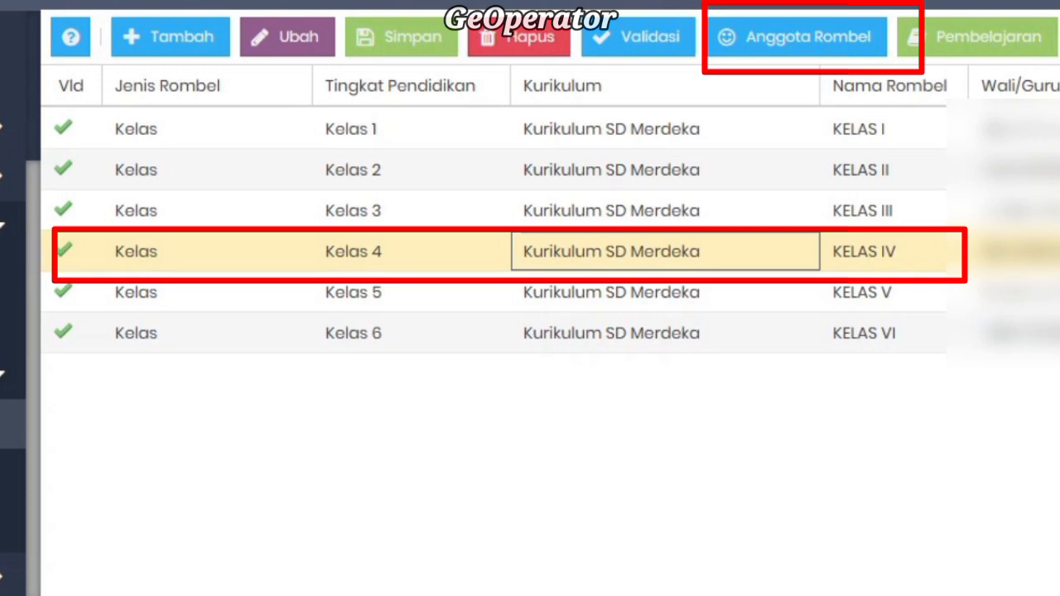
{"action": "left_click", "coordinate": [796, 37]}
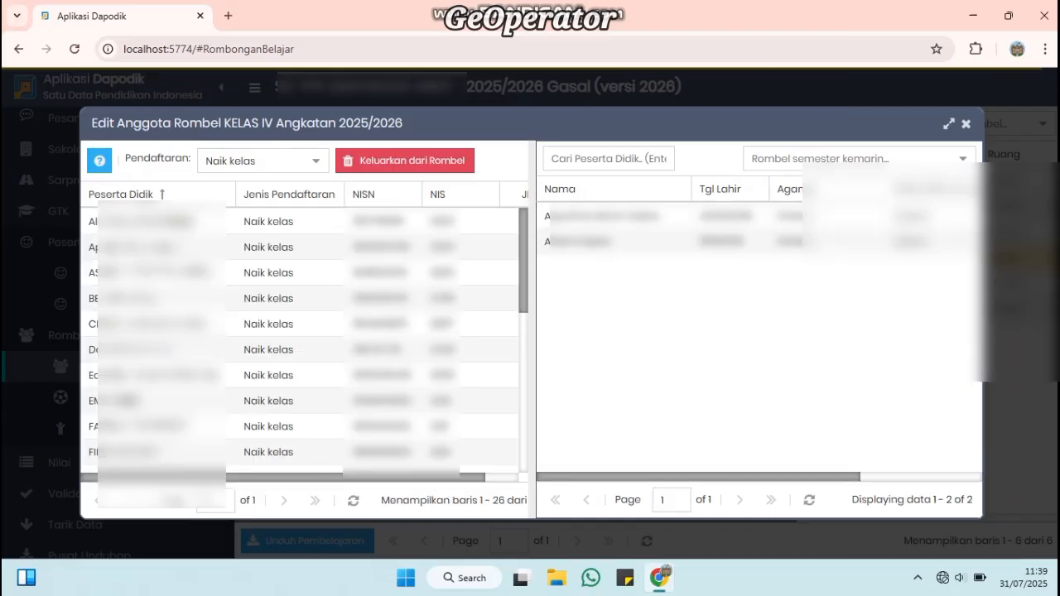
{"action": "left_click", "coordinate": [633, 217]}
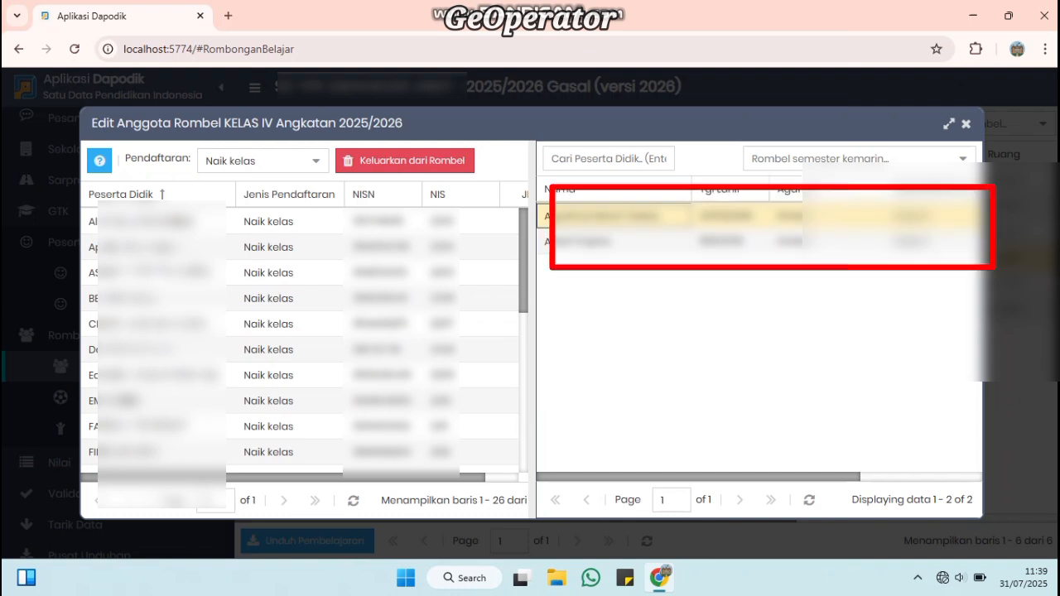
{"action": "left_click", "coordinate": [623, 242], "text": "shift"}
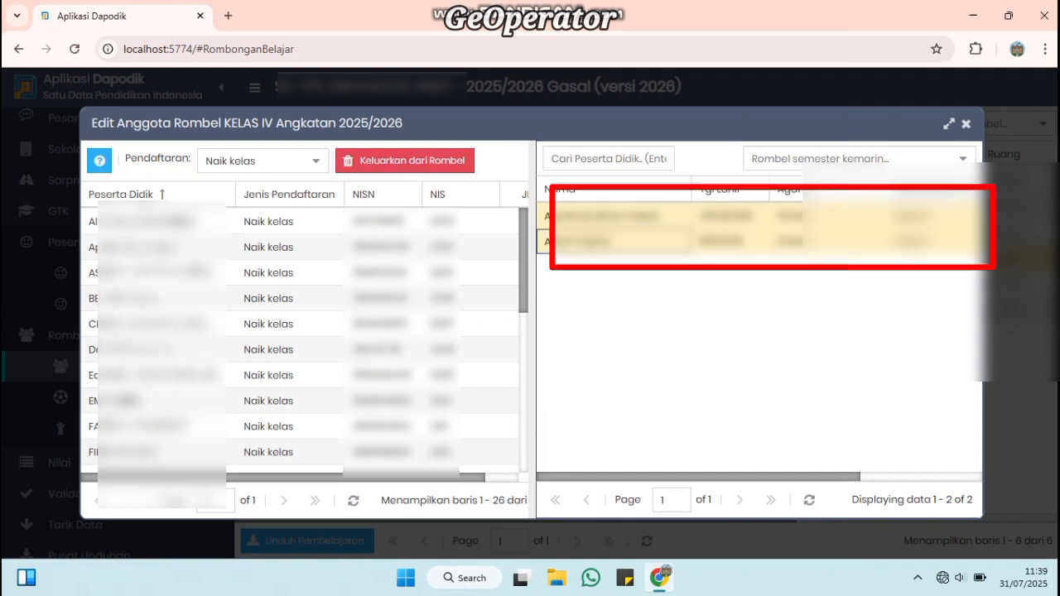
{"action": "left_click_drag", "start_coordinate": [623, 242], "coordinate": [404, 257]}
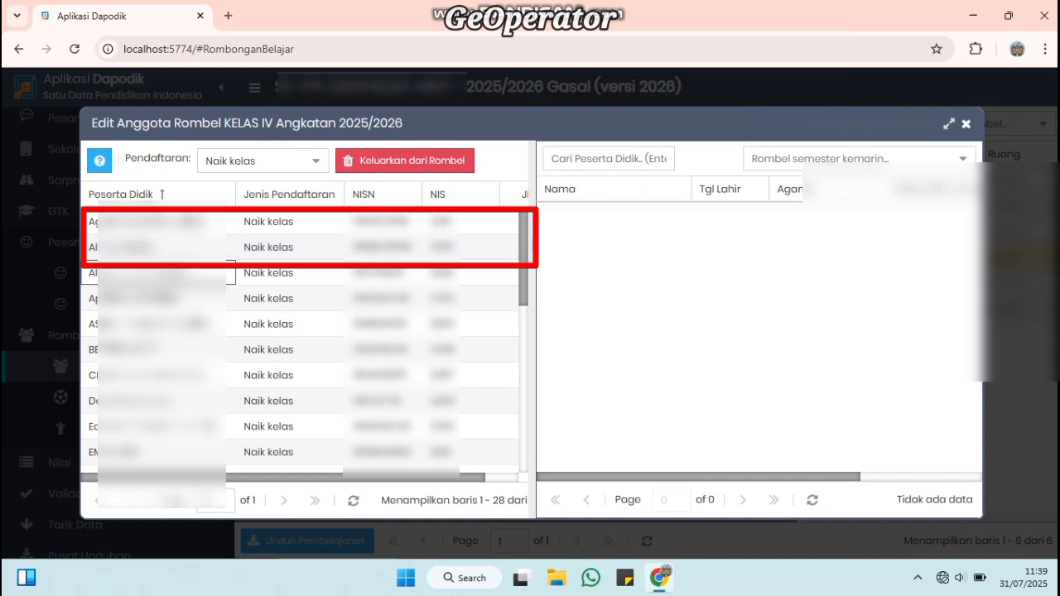
{"action": "left_click", "coordinate": [965, 124]}
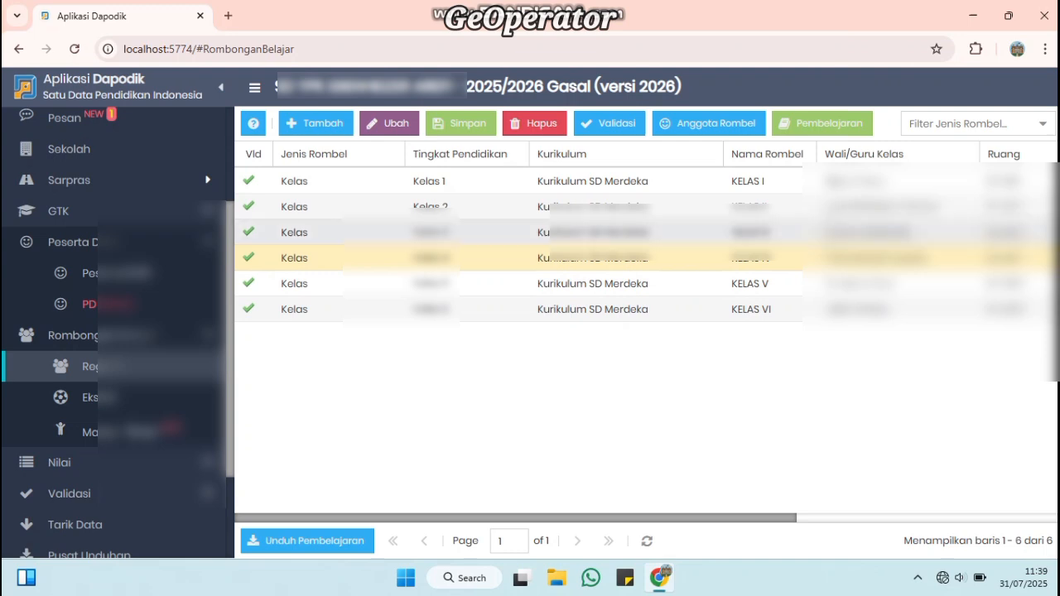
Step: Recheck the KELAS IV members and look up one moved student by first name in the student list, dismissing the message
{"action": "left_click", "coordinate": [708, 123]}
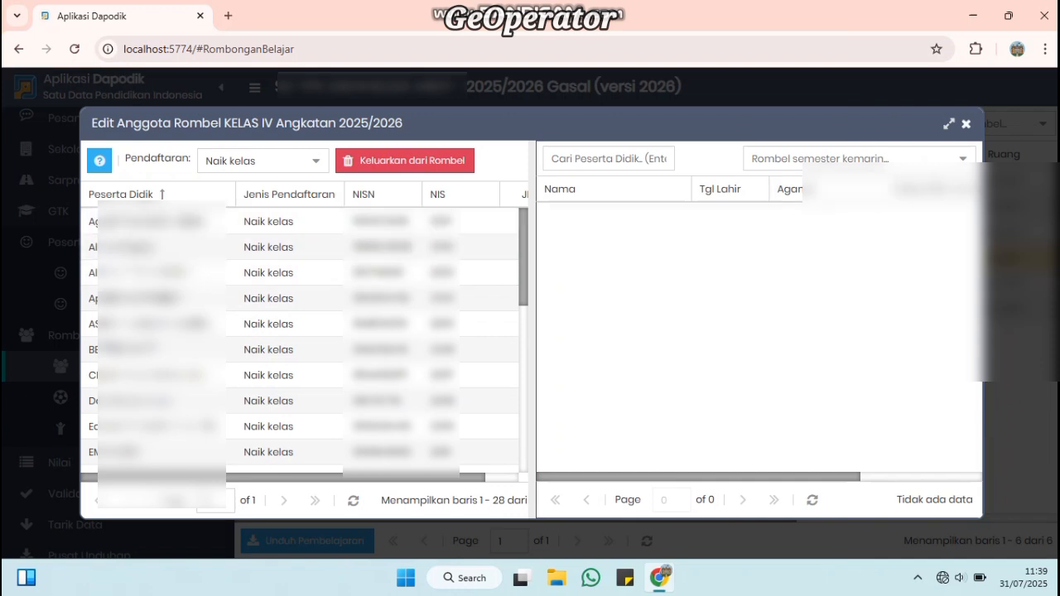
{"action": "left_click", "coordinate": [965, 124]}
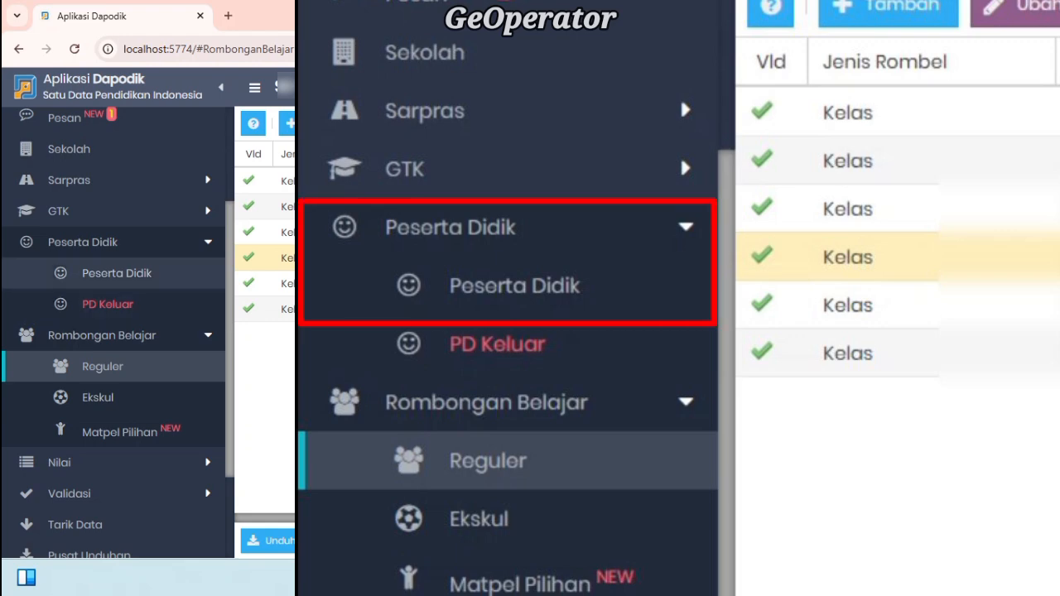
{"action": "left_click", "coordinate": [116, 273]}
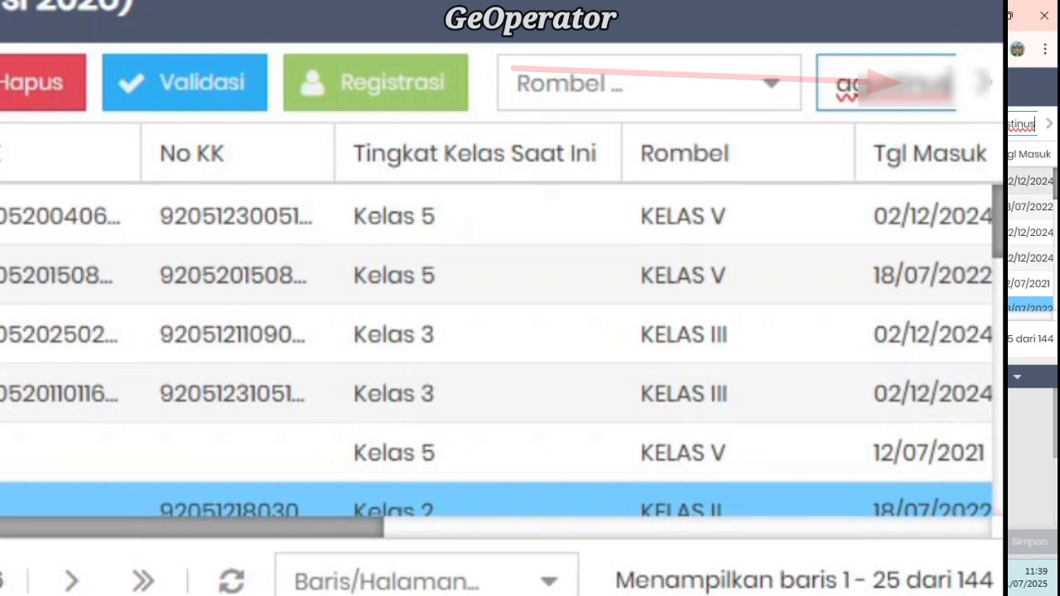
{"action": "key", "text": "Return"}
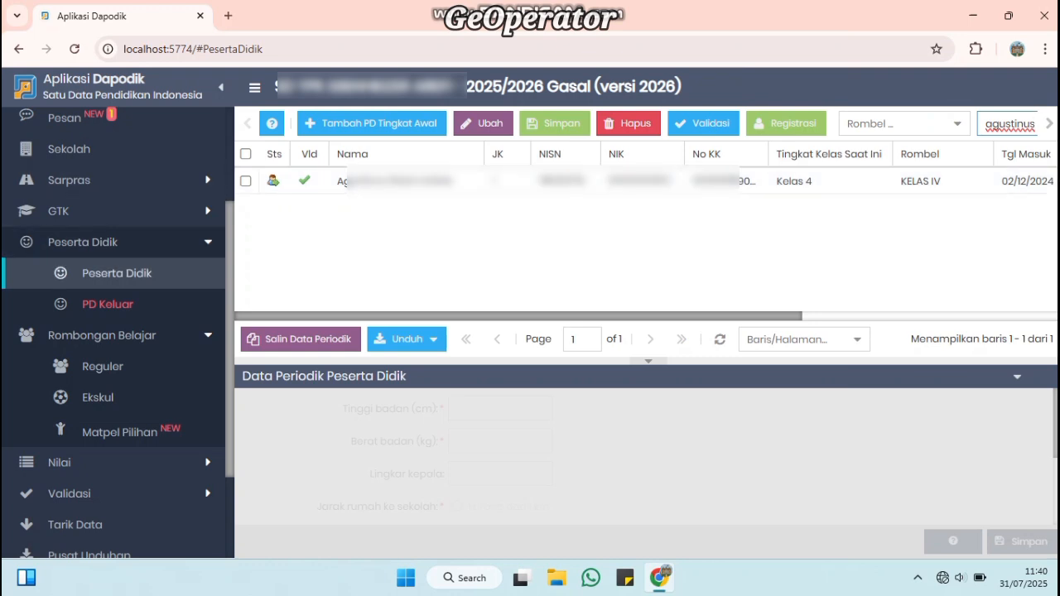
{"action": "left_click", "coordinate": [117, 273]}
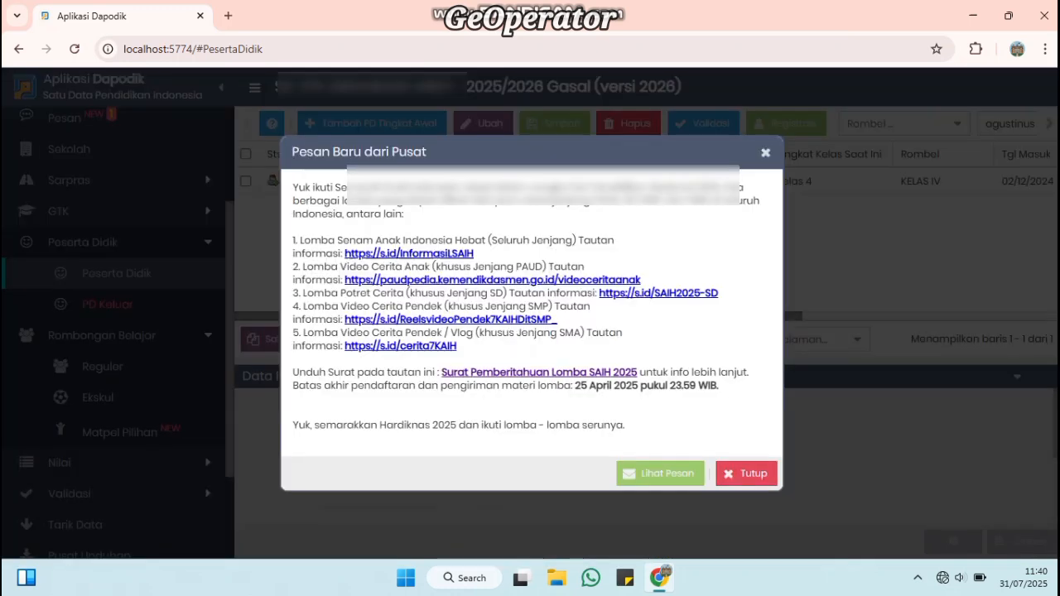
{"action": "left_click", "coordinate": [745, 473]}
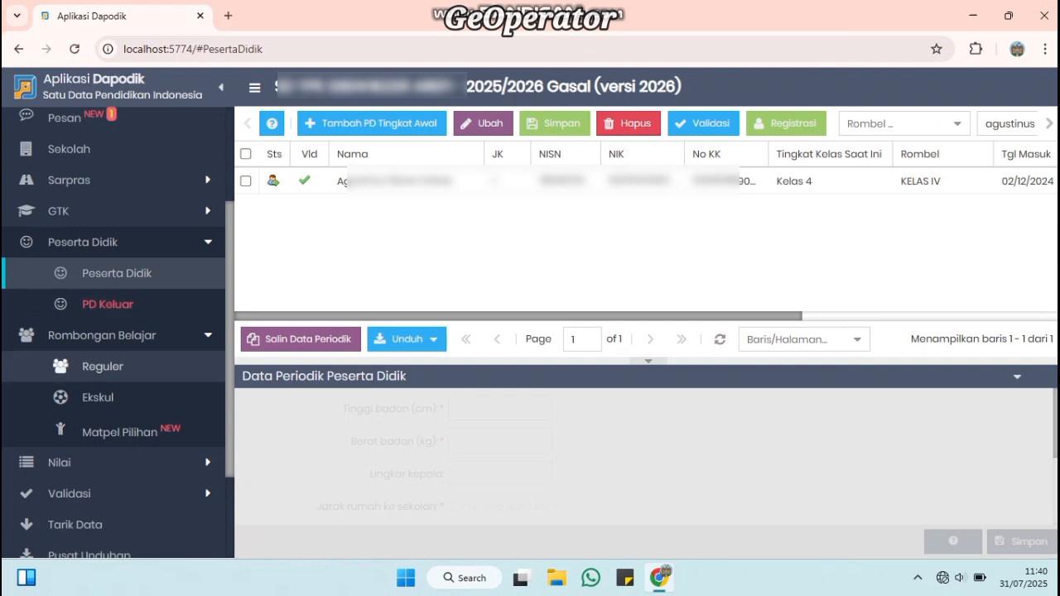
Step: Search the student list for another student by the beginning of the first name, dismissing the information notice
{"action": "left_click", "coordinate": [103, 366]}
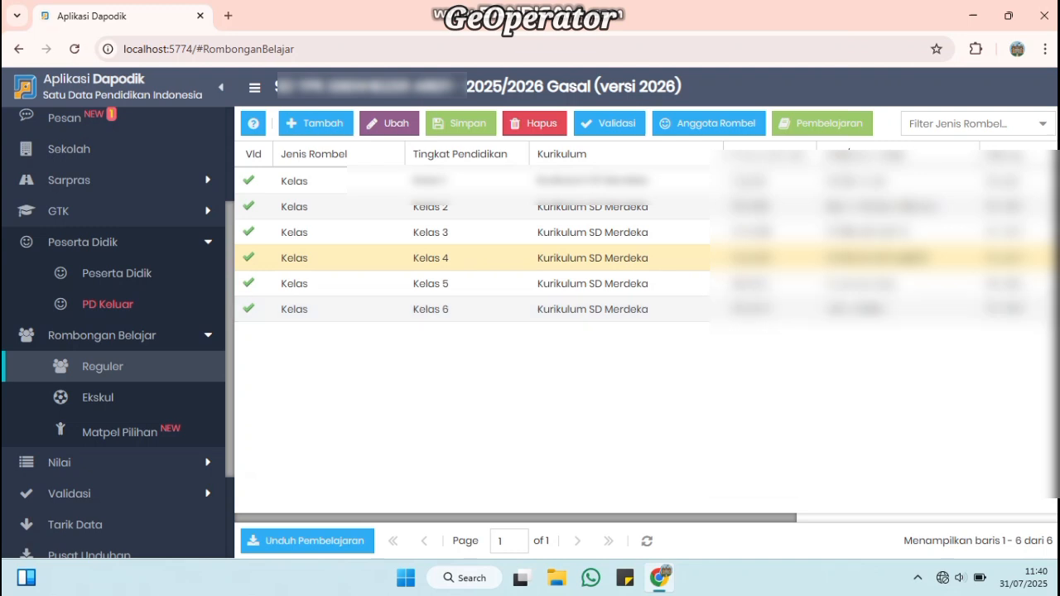
{"action": "left_click", "coordinate": [115, 272]}
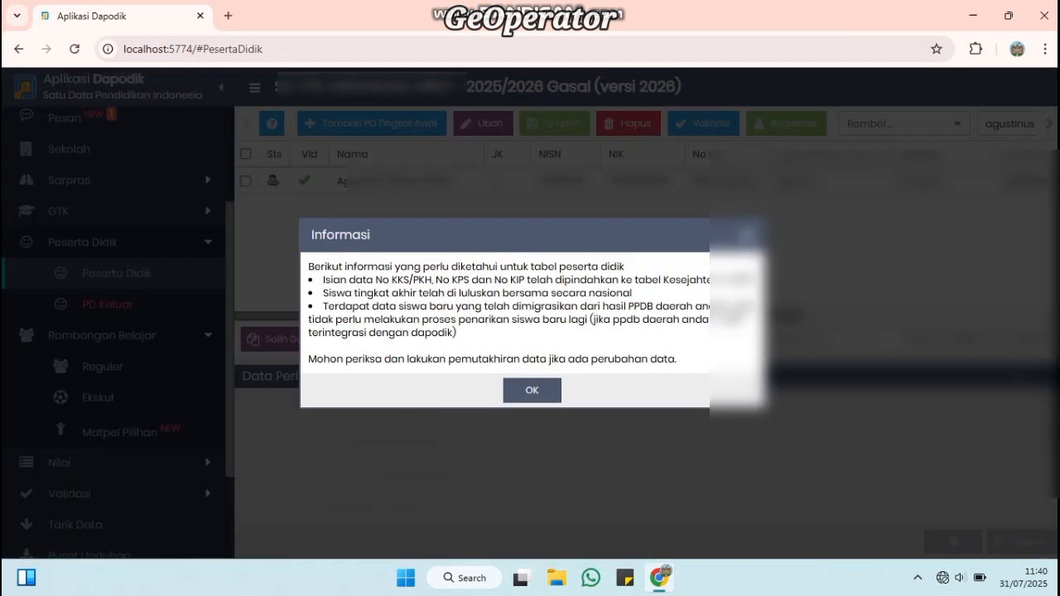
{"action": "left_click", "coordinate": [509, 383]}
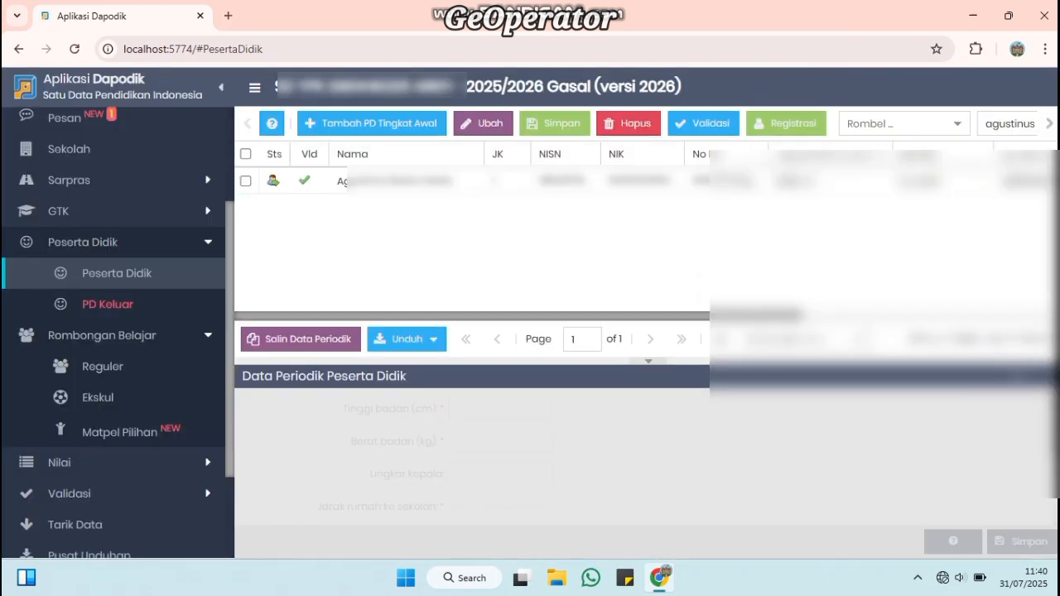
{"action": "left_click", "coordinate": [1049, 124]}
{"action": "double_click", "coordinate": [995, 123]}
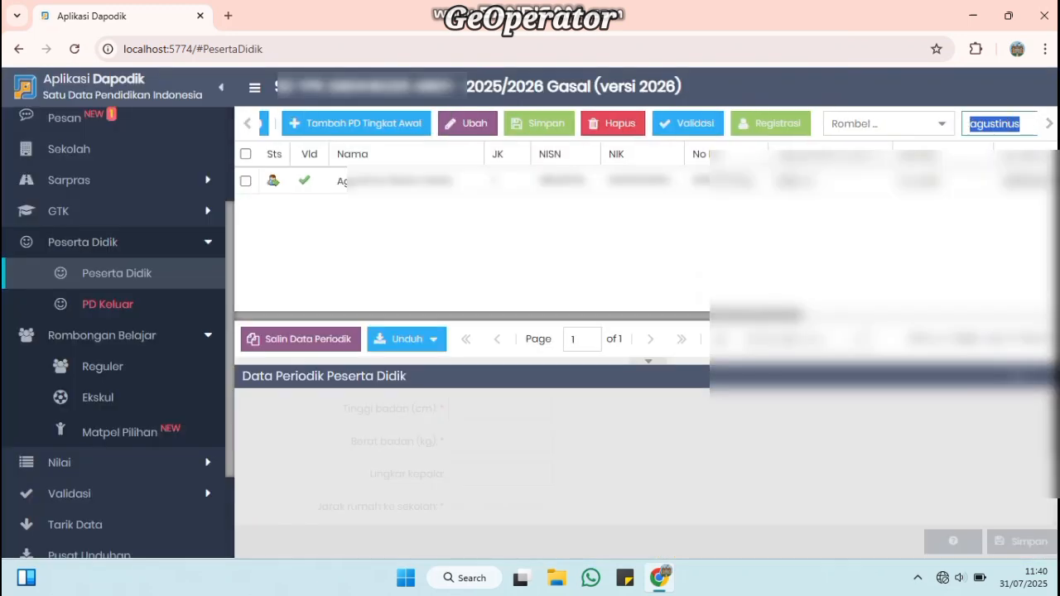
{"action": "type", "text": "miki"}
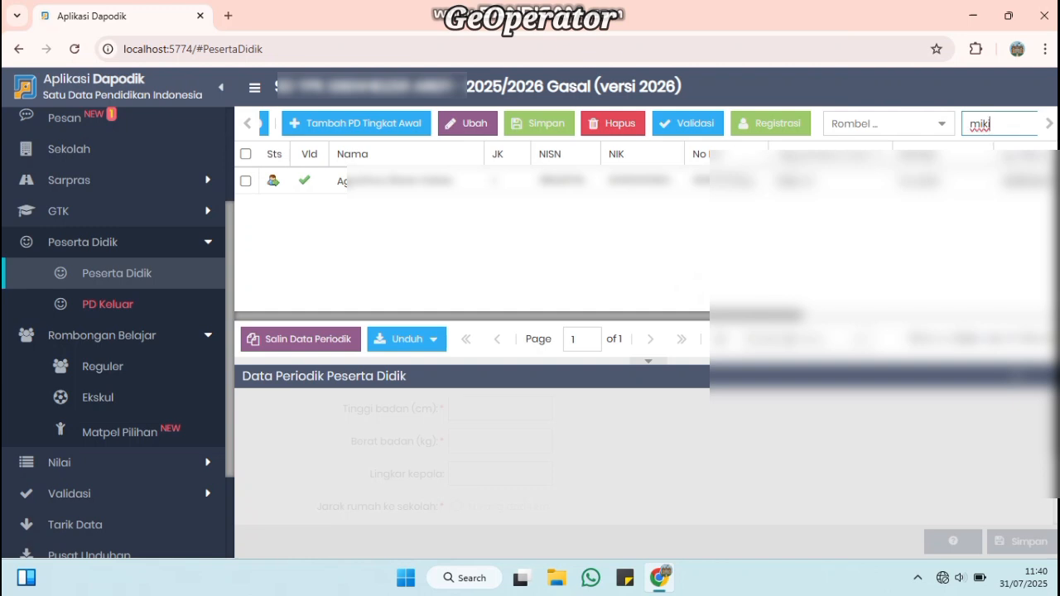
{"action": "key", "text": "BackSpace"}
{"action": "key", "text": "BackSpace"}
{"action": "type", "text": "li"}
{"action": "key", "text": "Return"}
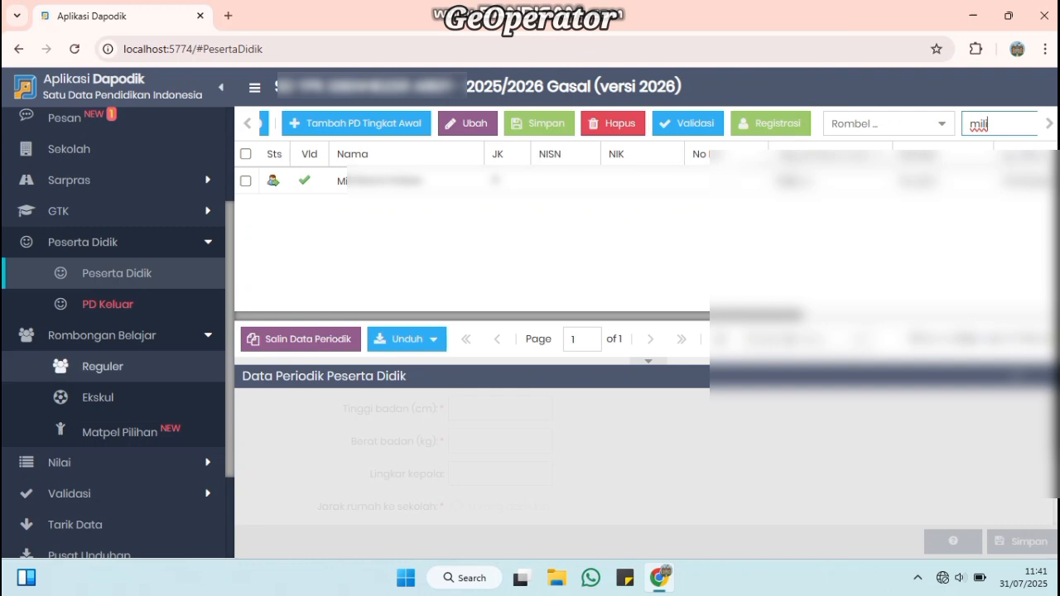
Step: Open the member list of the regular class group KELAS V and select the student just searched for
{"action": "left_click", "coordinate": [103, 366]}
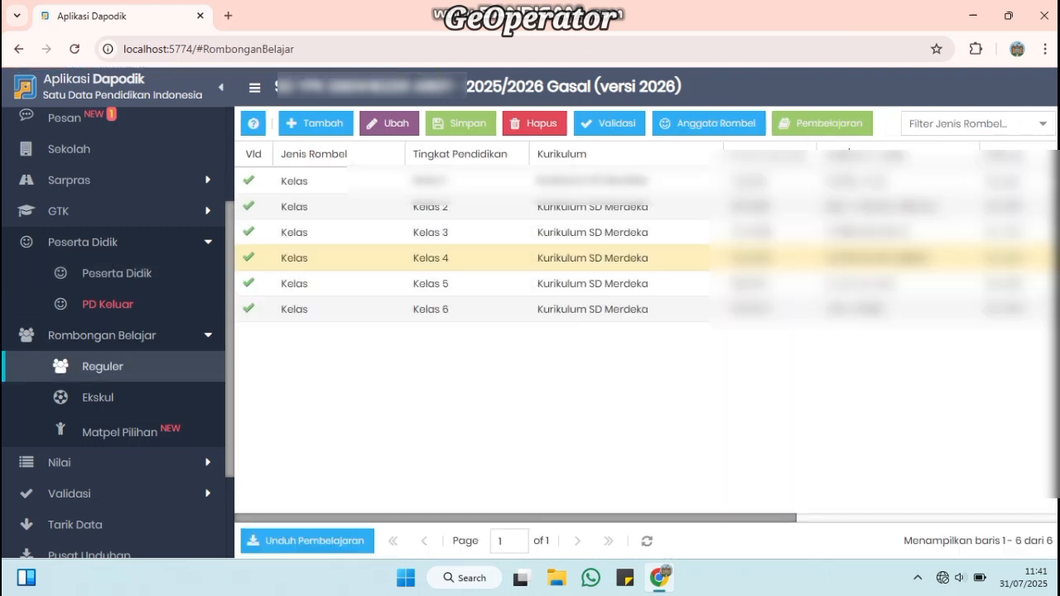
{"action": "left_click", "coordinate": [719, 281]}
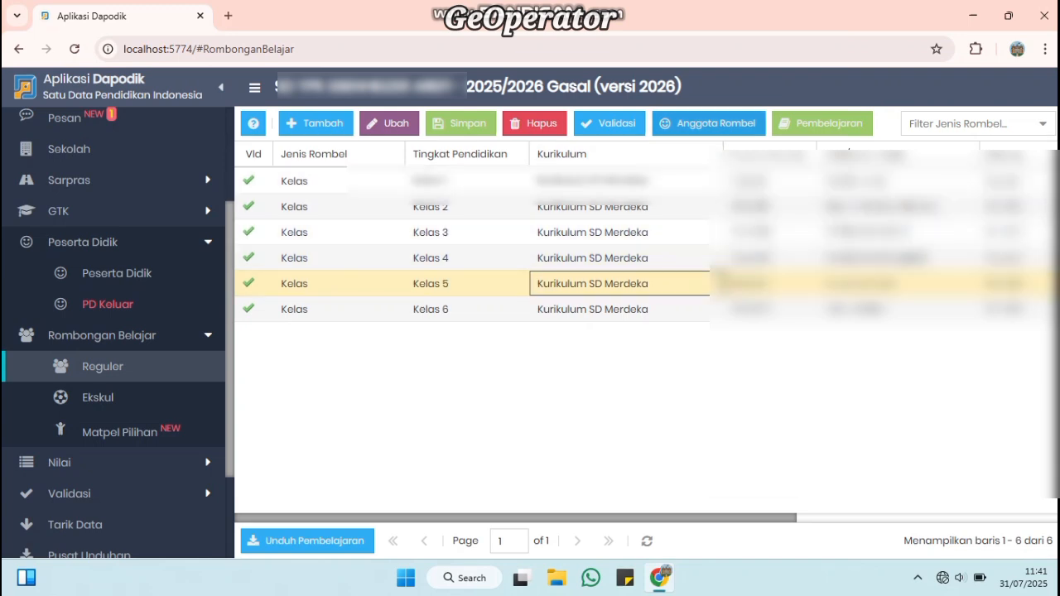
{"action": "left_click", "coordinate": [709, 123]}
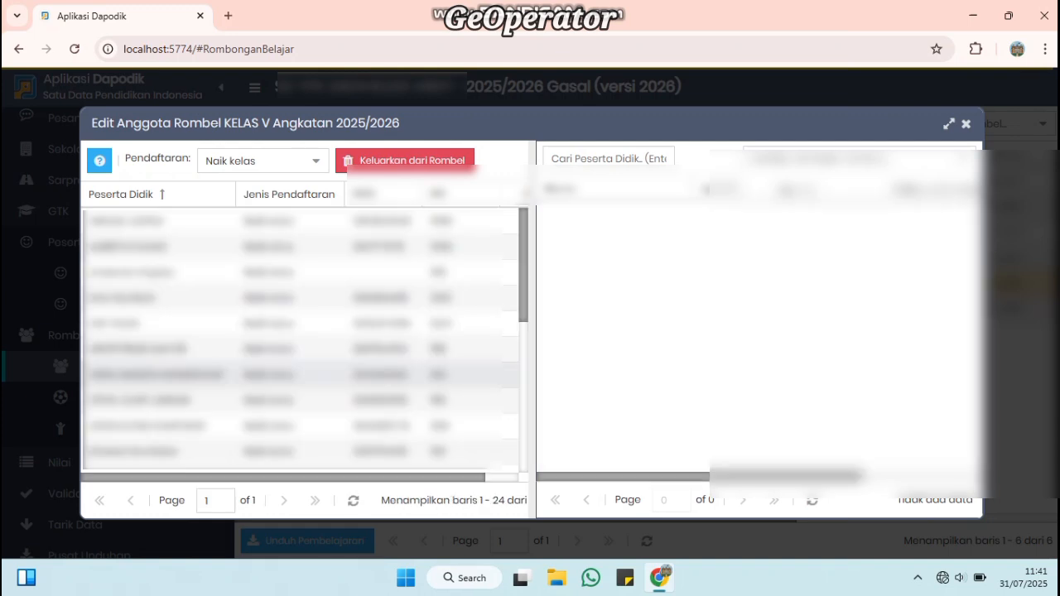
{"action": "scroll", "coordinate": [303, 337], "scroll_direction": "down", "scroll_amount": 5}
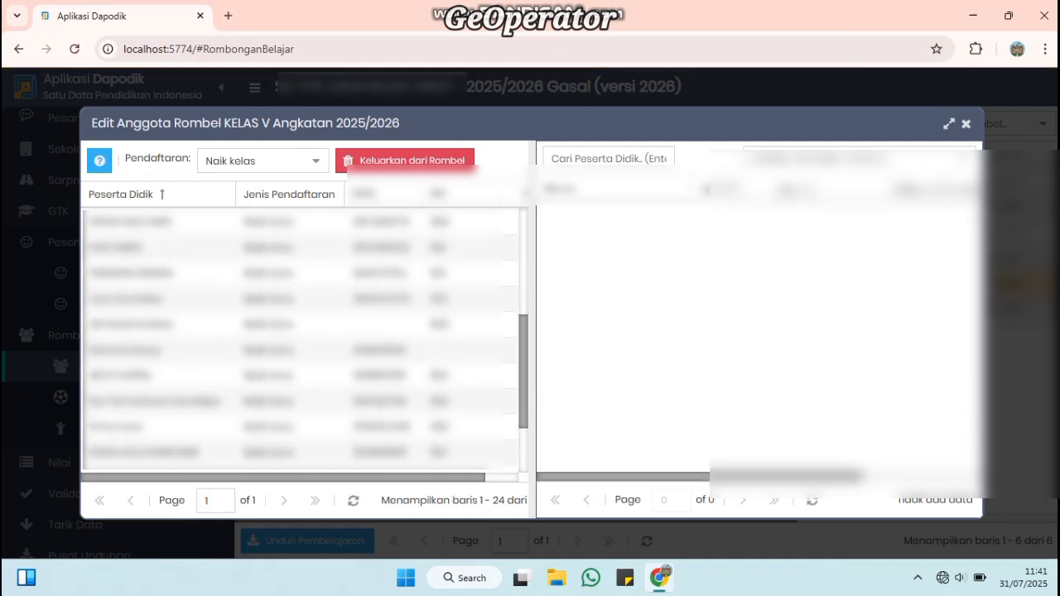
{"action": "scroll", "coordinate": [302, 323], "scroll_direction": "down", "scroll_amount": 1}
{"action": "scroll", "coordinate": [302, 323], "scroll_direction": "up", "scroll_amount": 1}
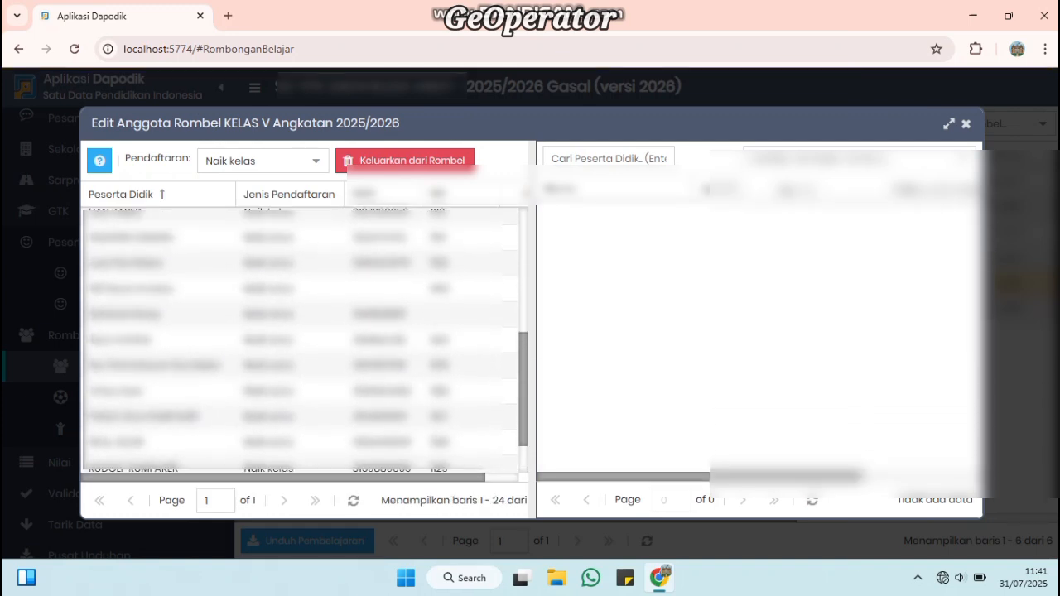
{"action": "left_click", "coordinate": [291, 295]}
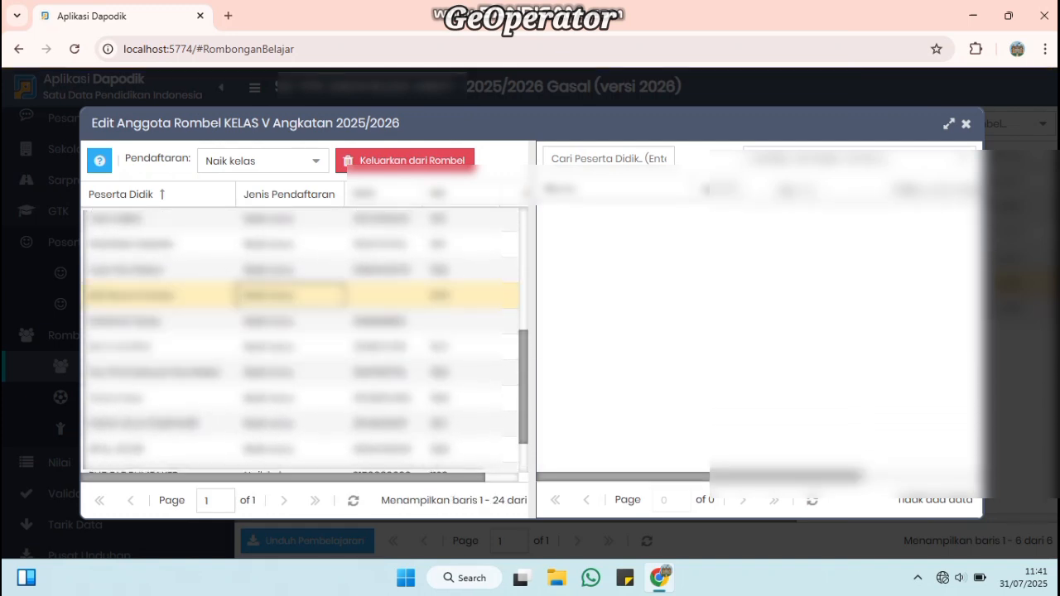